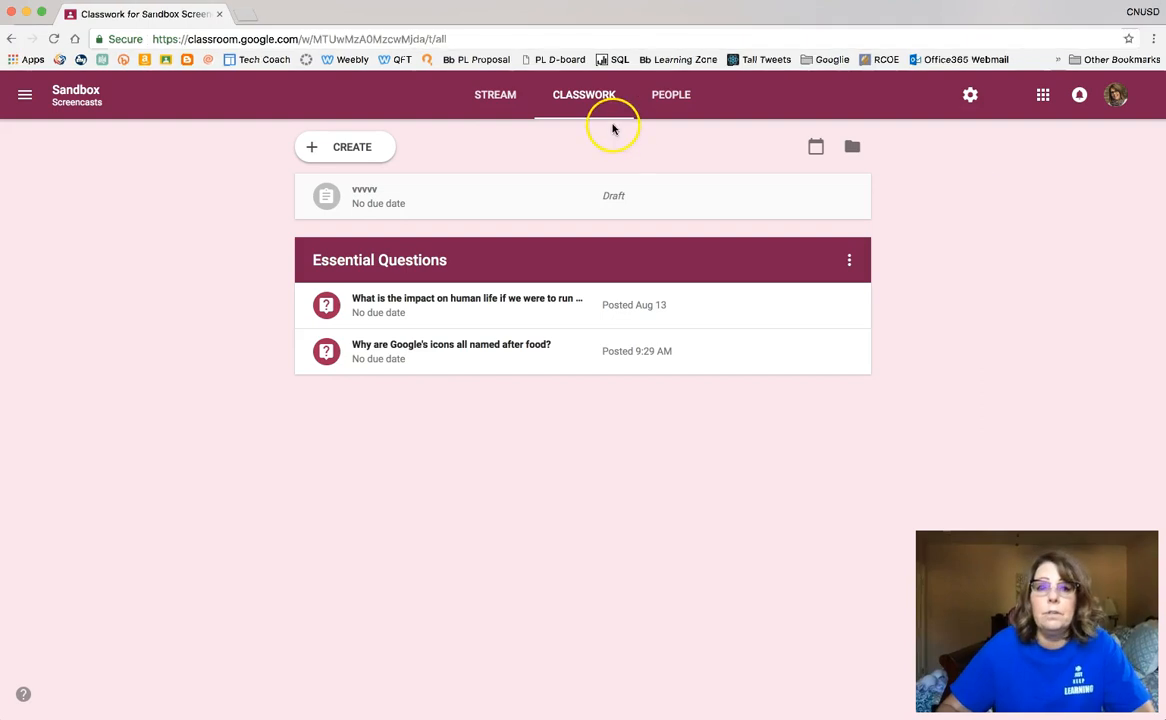
Create an assignment titled "001 Introduction to Unit 1" with instructions to study the infographic, note important information, and post on the Padlet about the issue and its solution
click(338, 157)
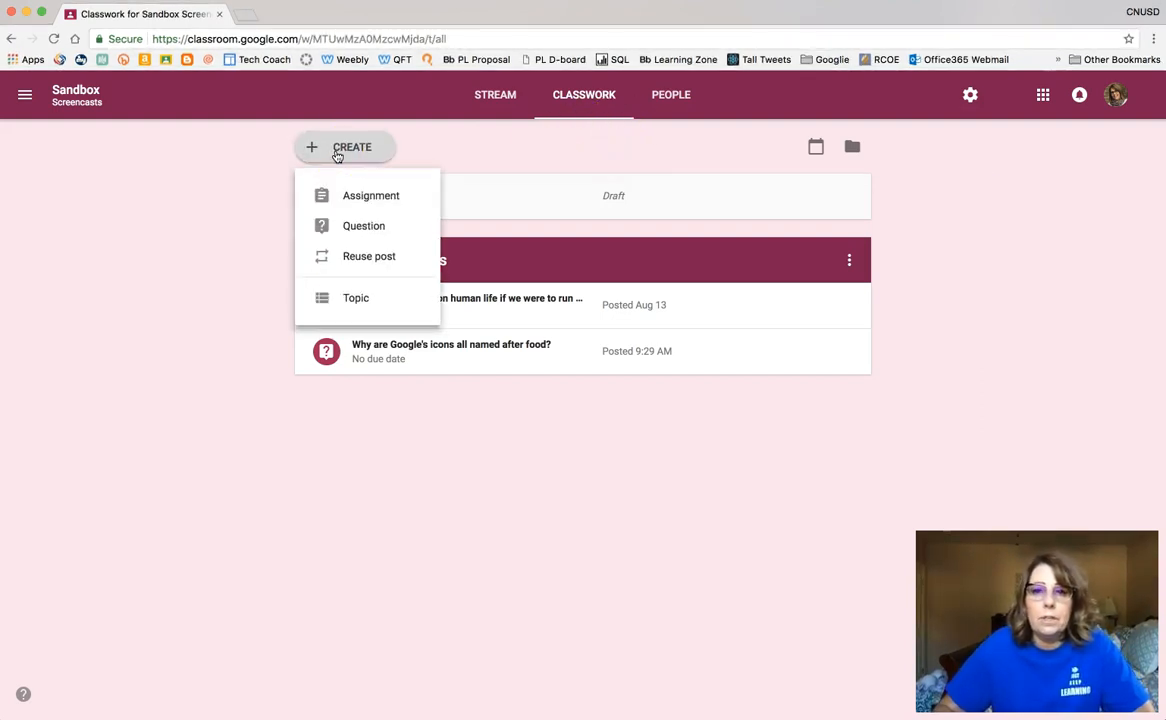
click(340, 201)
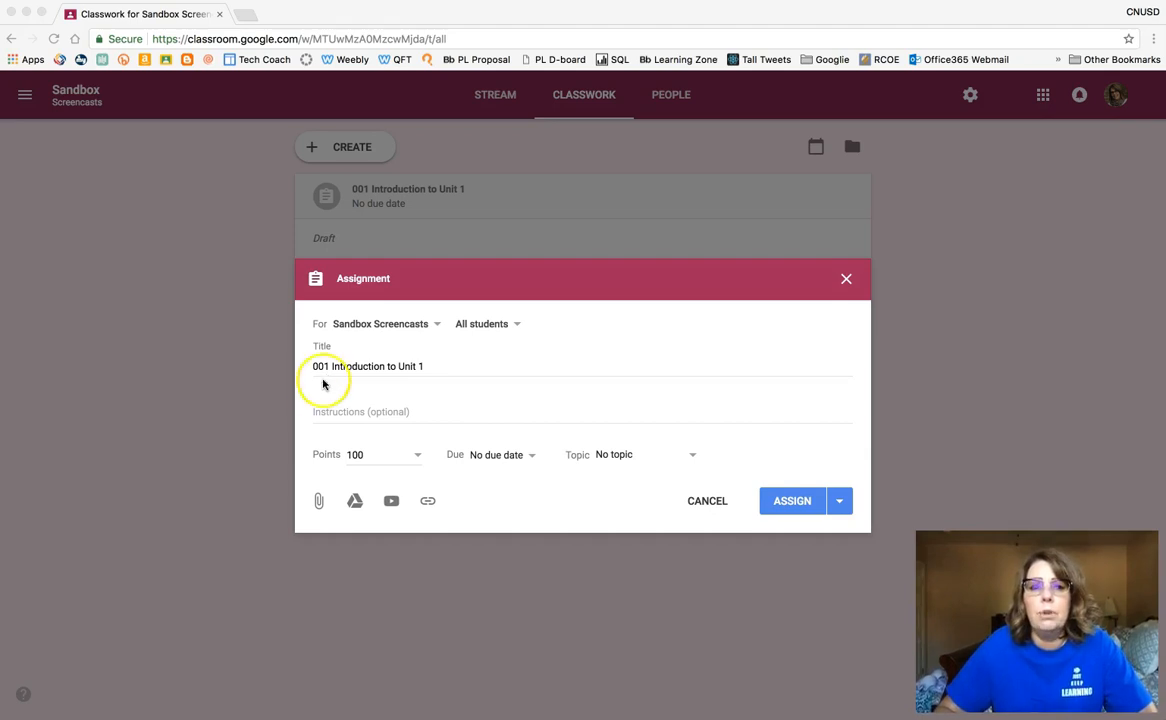
click(322, 413)
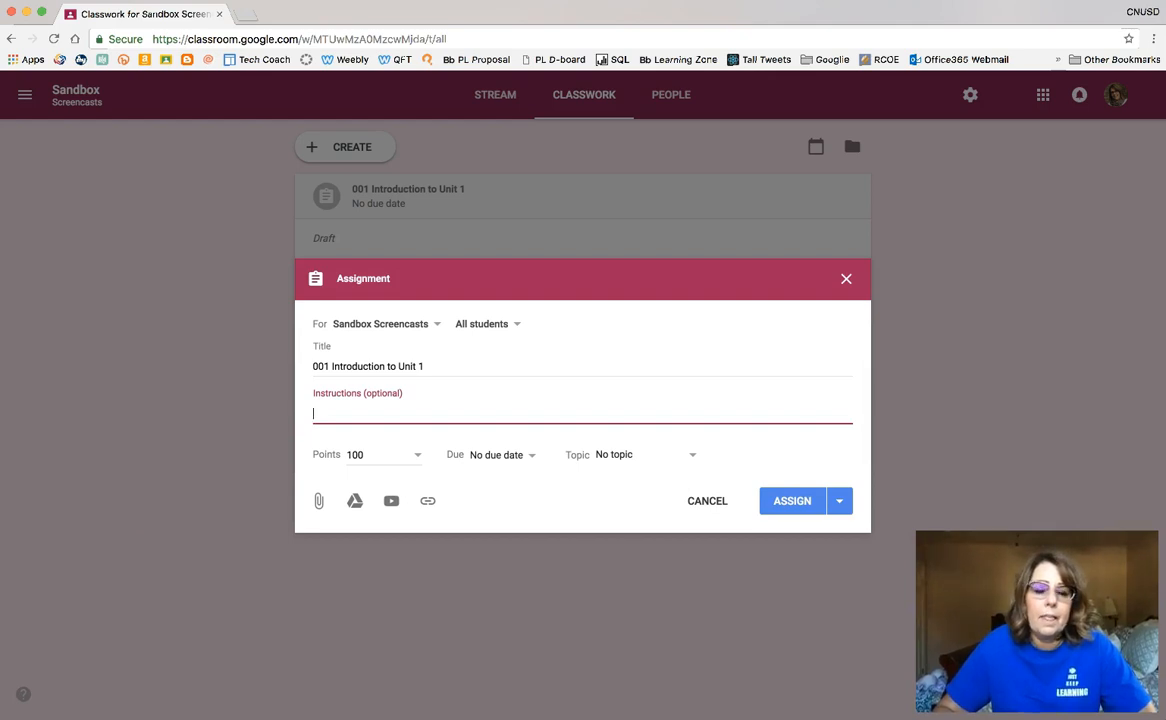
text(Study the infographic and write down interesting and information you believe is important. Then click on the link to the Padlet and write or record a post  about the issue and how it may be solved.)
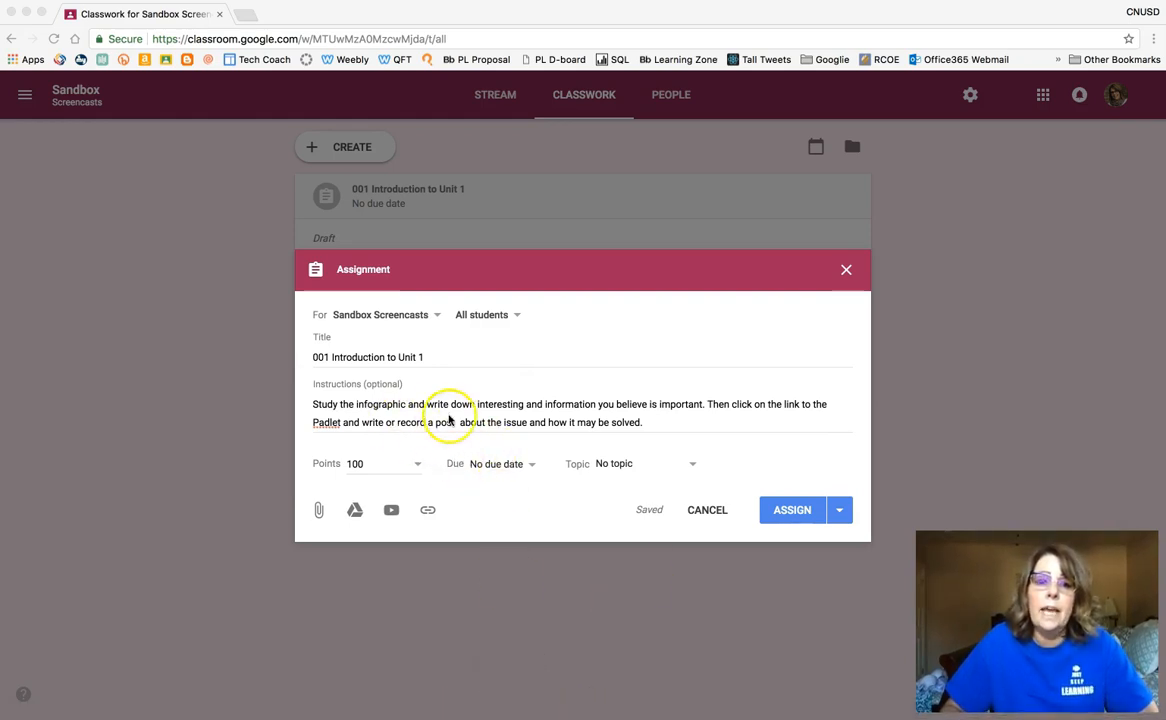
Find infographic.water.barringer.jpg in Google Drive by searching for "infographic" and attach it to the assignment
click(355, 511)
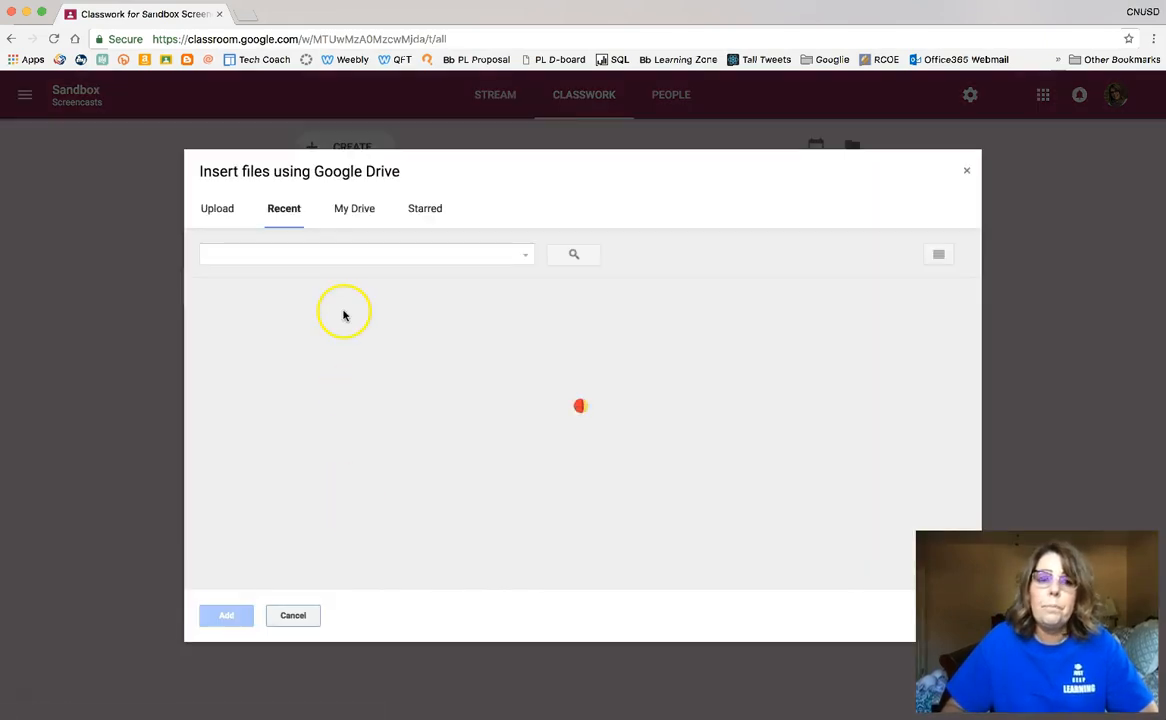
click(319, 256)
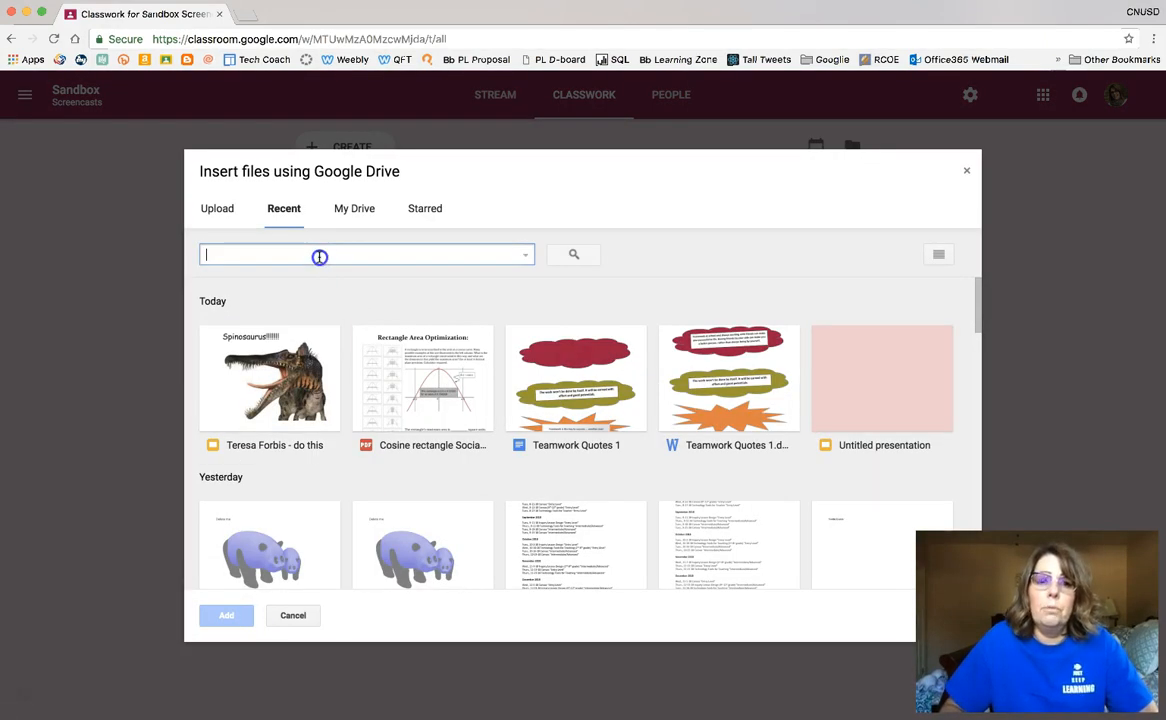
text(info)
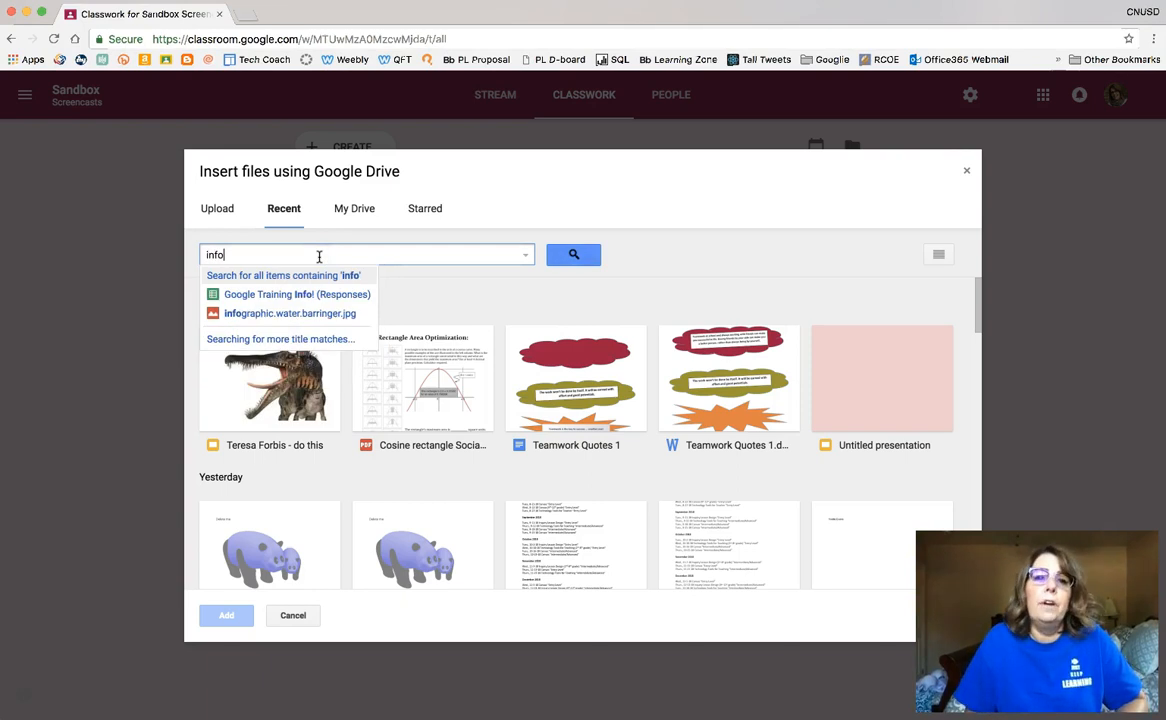
text(graph)
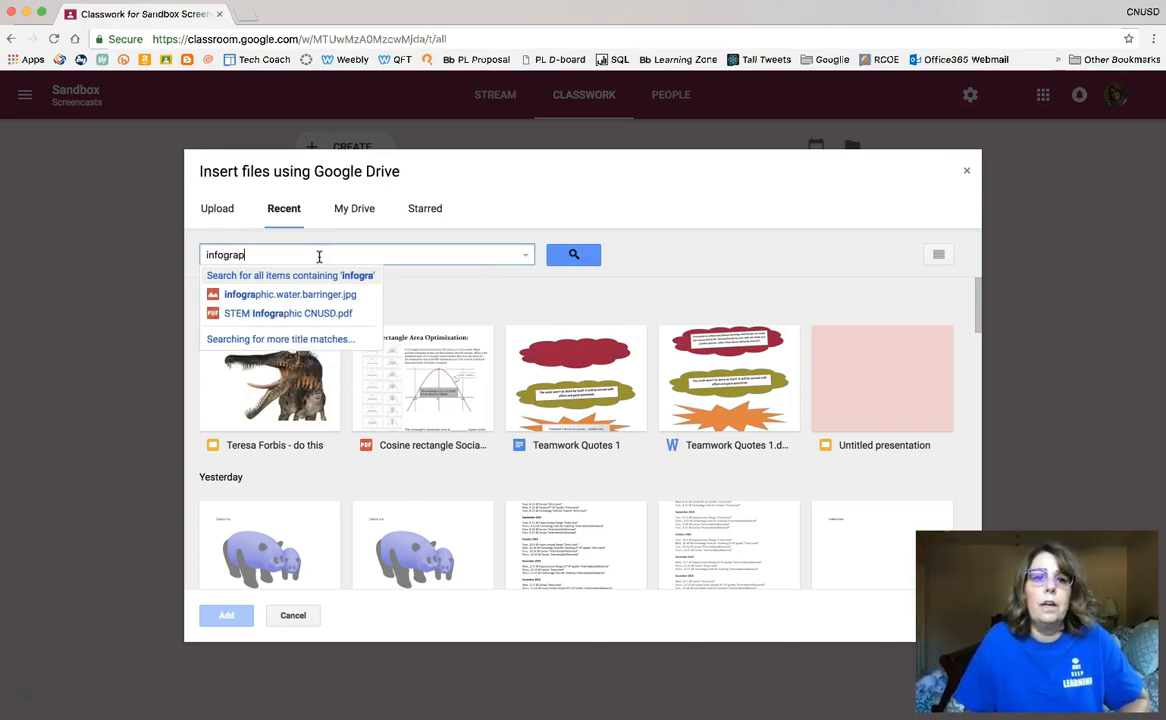
click(286, 294)
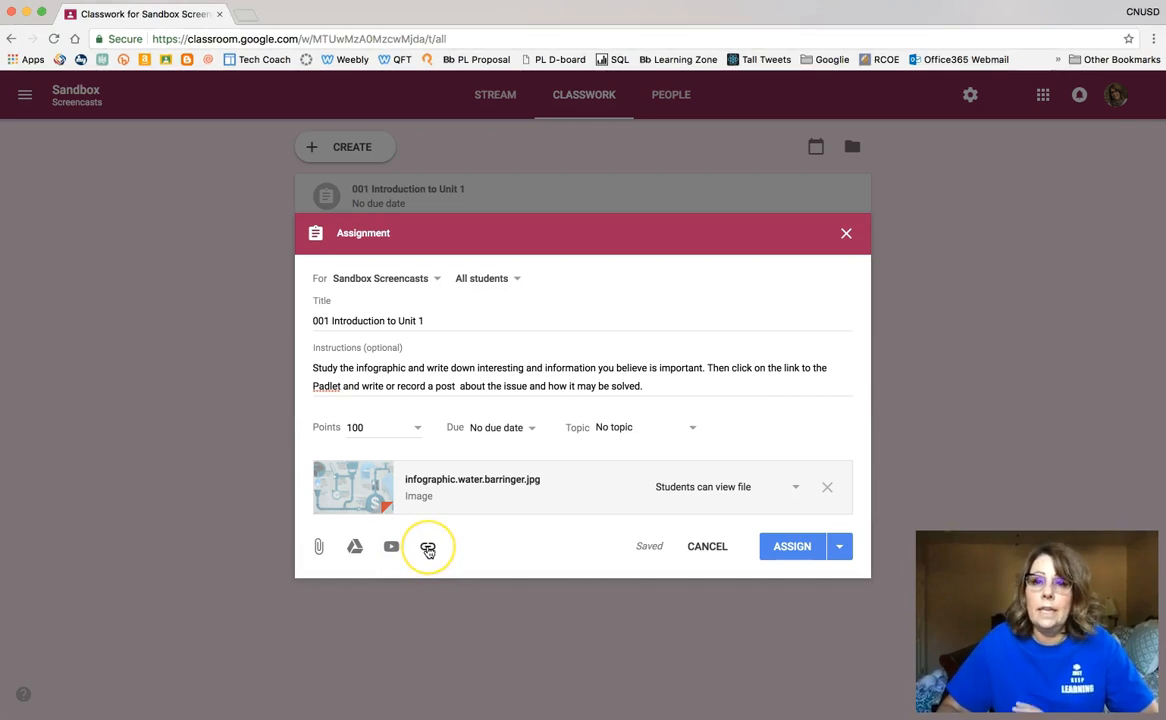
Attach the copied Padlet web address to the assignment as a link
click(428, 548)
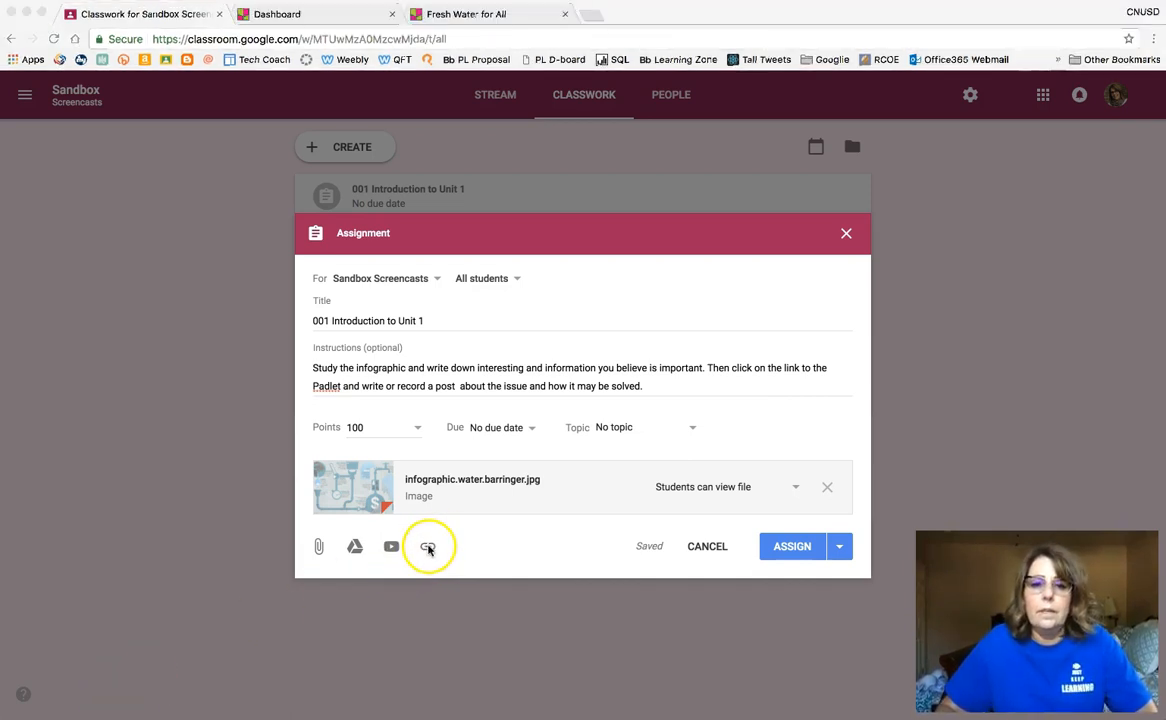
click(428, 548)
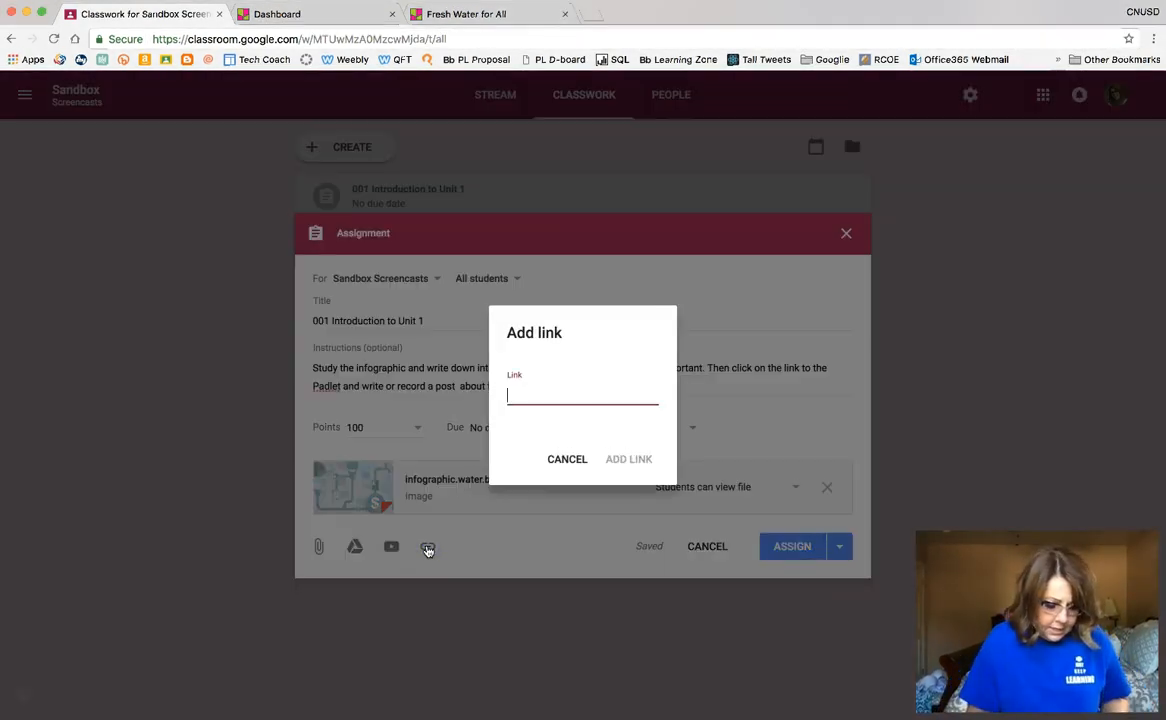
key(super+v)
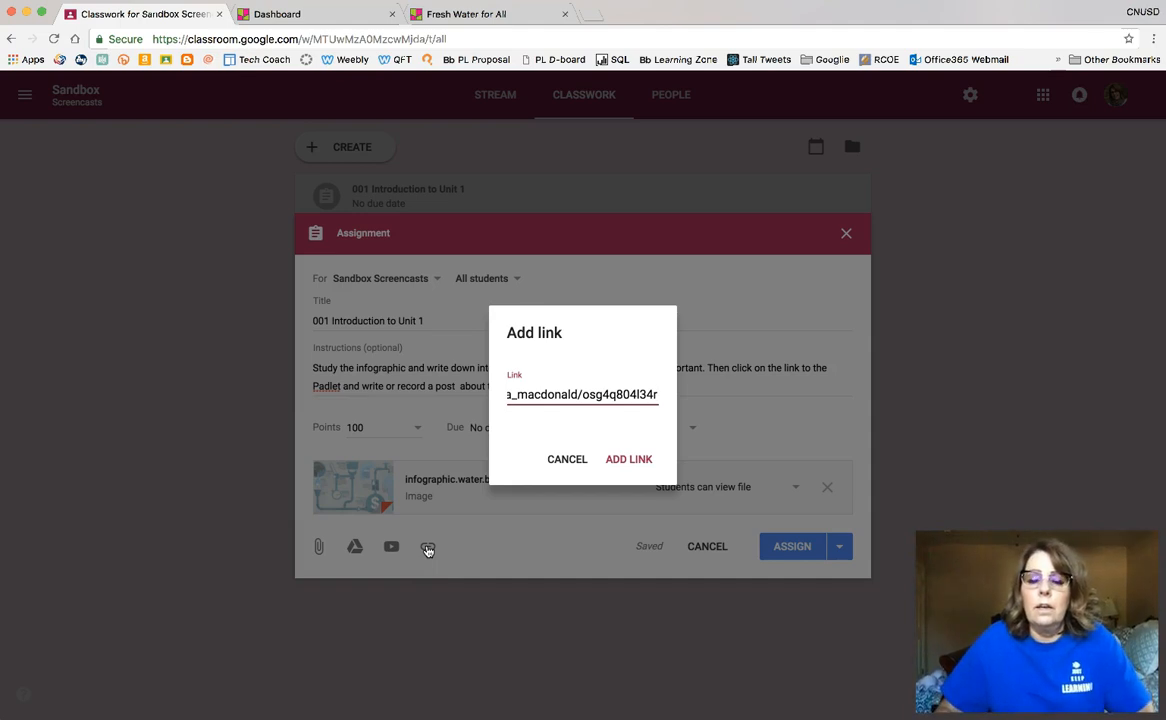
click(634, 460)
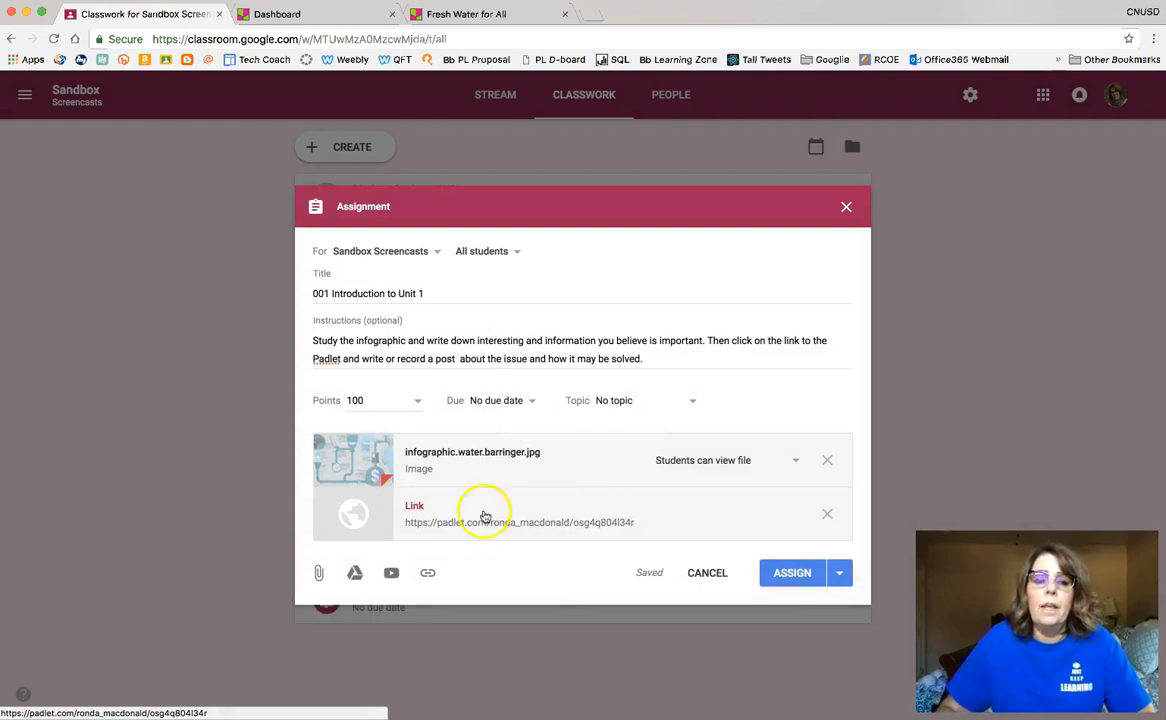
Set the assignment's points to 25
click(417, 402)
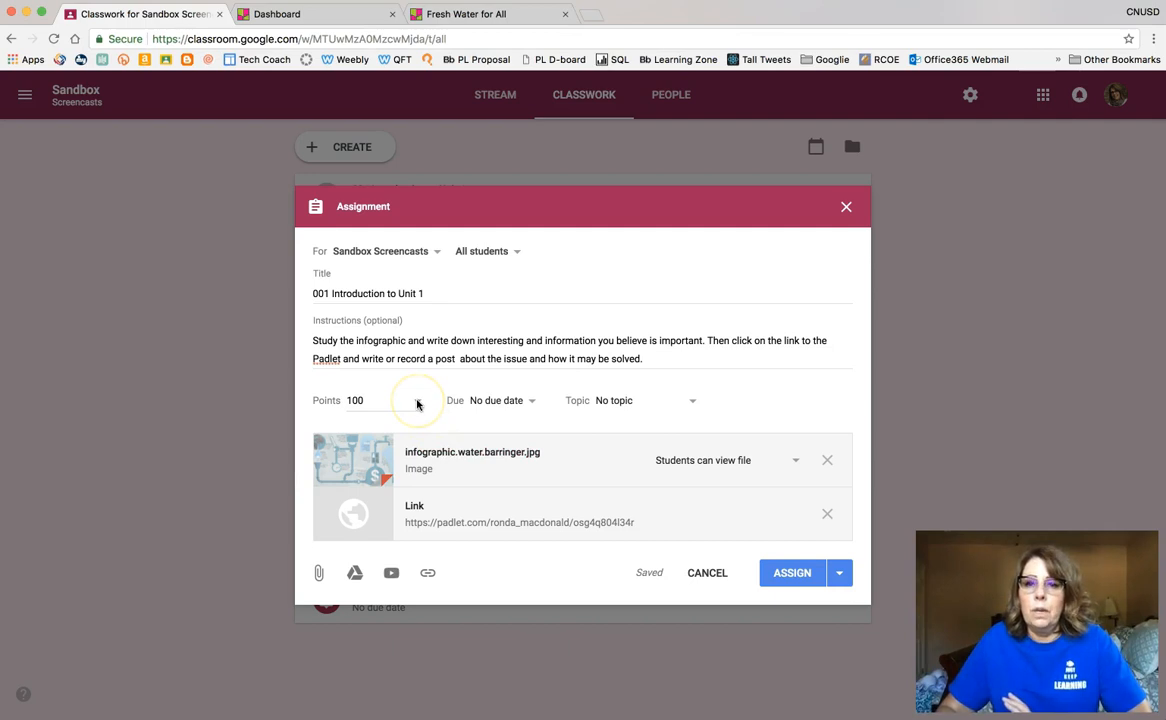
click(383, 401)
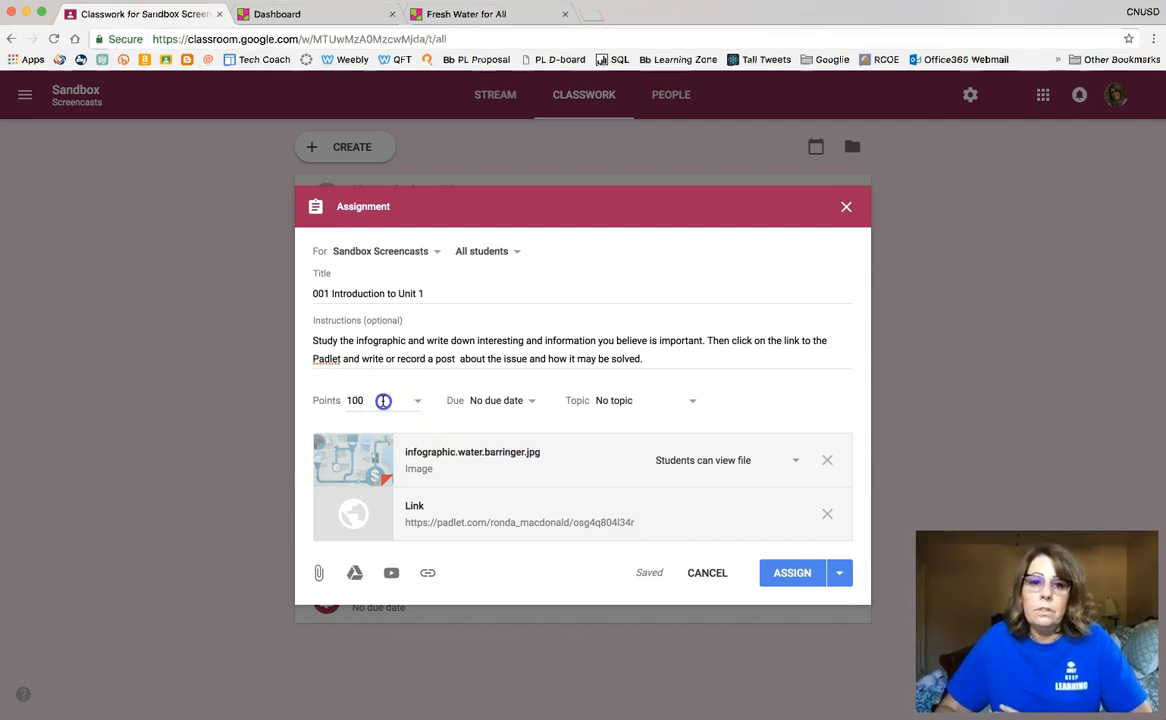
key(BackSpace)
key(BackSpace)
key(BackSpace)
text(25)
Set the assignment's due date to Aug 24, 2018, without a due time
click(520, 404)
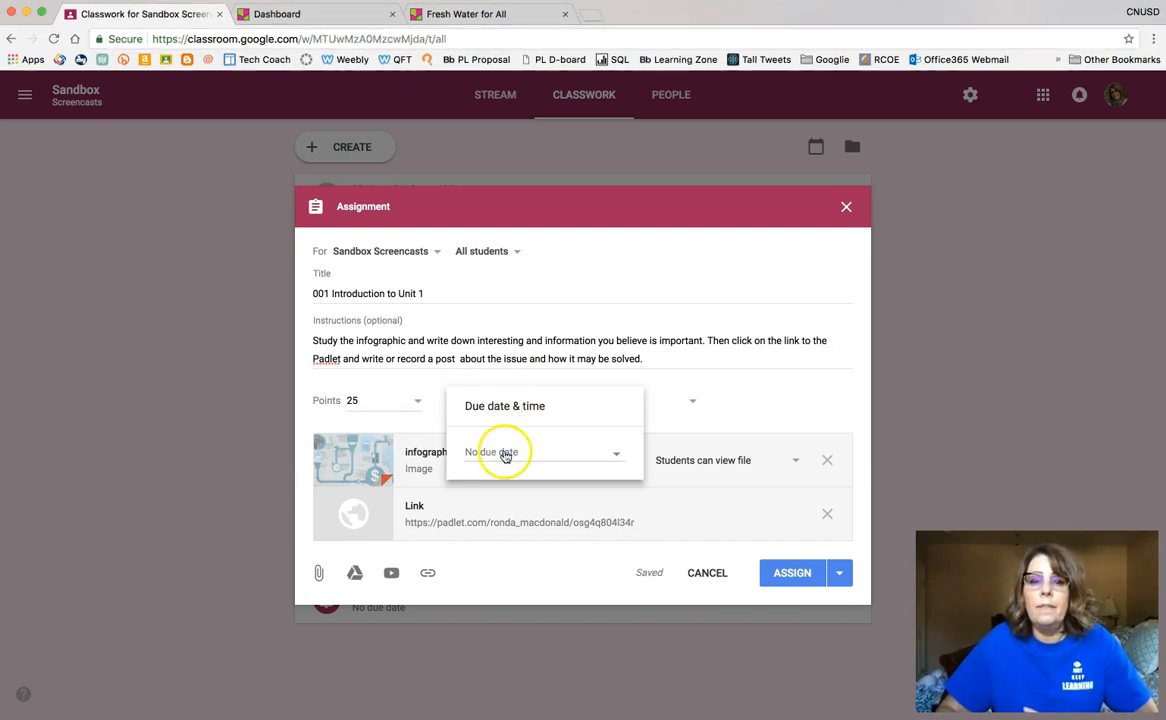
click(505, 452)
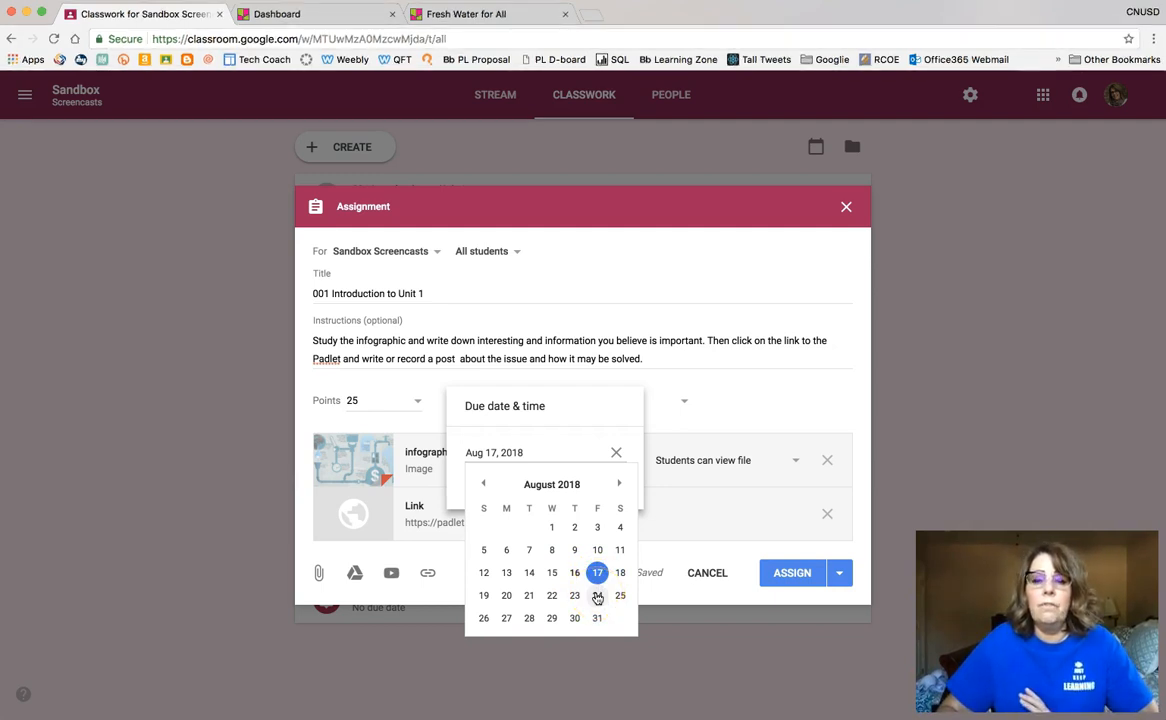
click(597, 596)
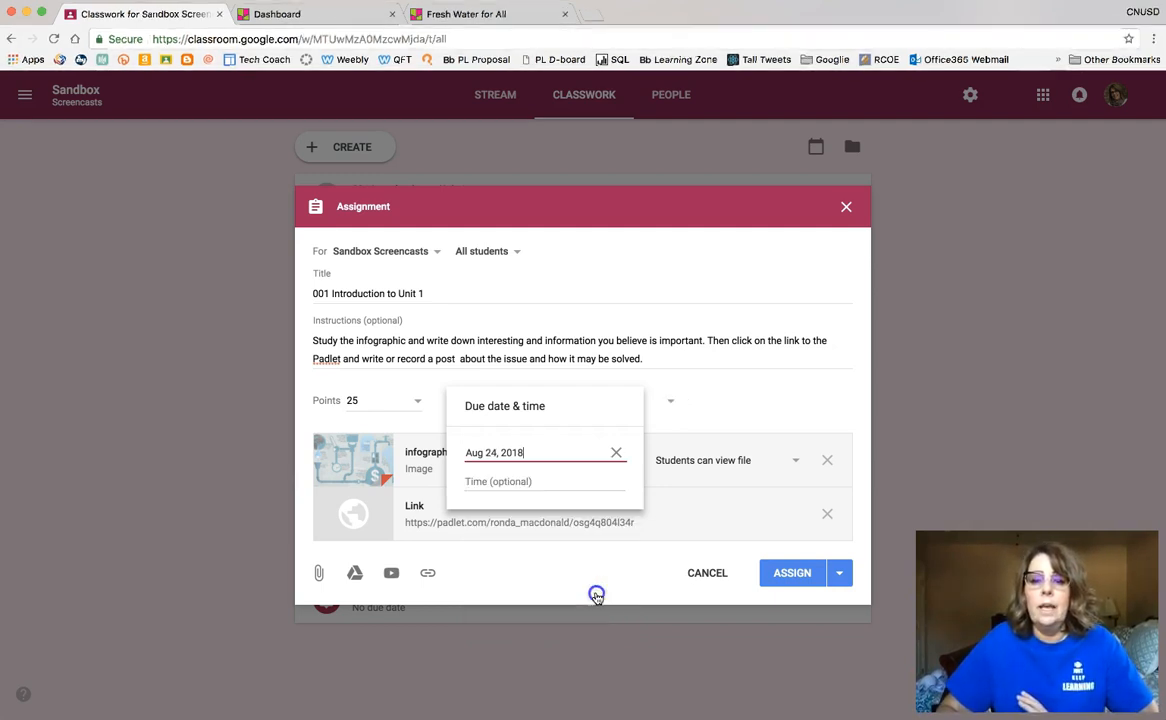
click(710, 430)
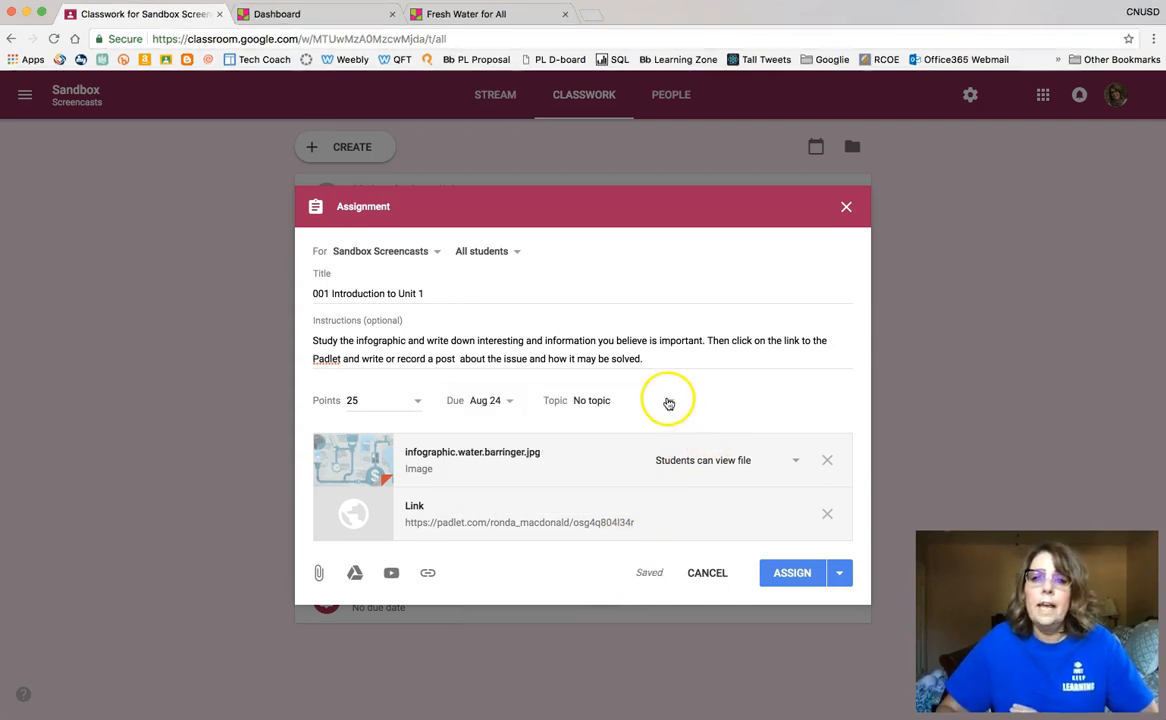
Create a new topic named "Unit 1" for the assignment
click(668, 403)
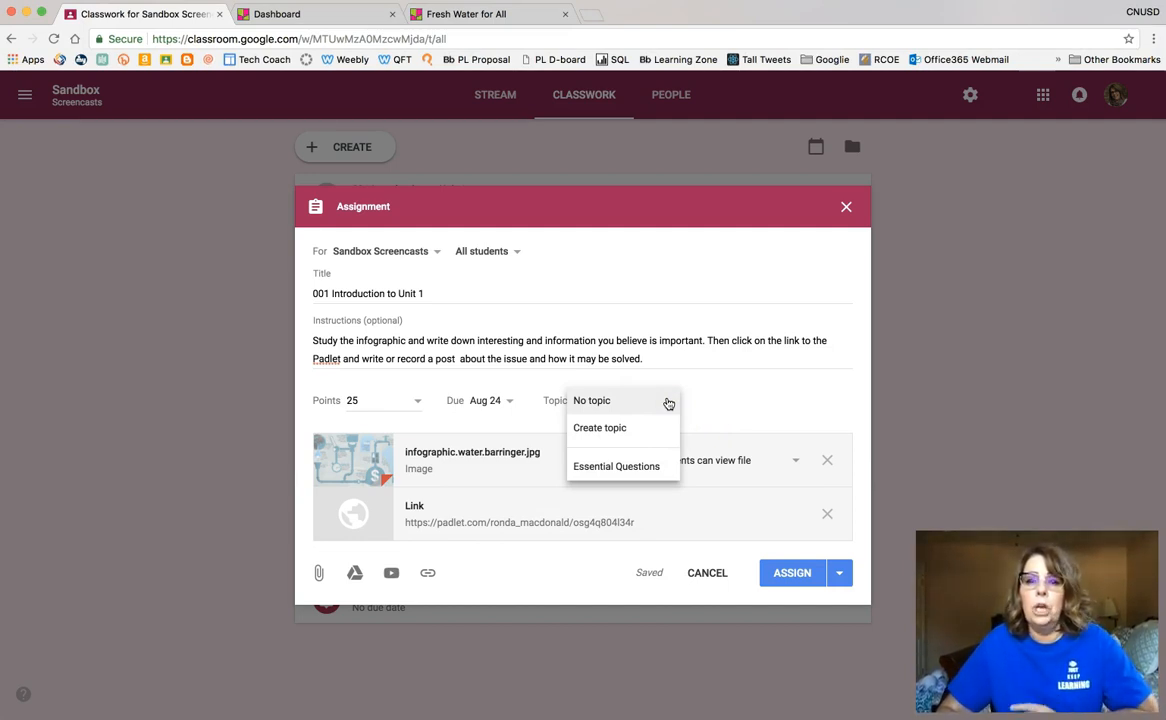
click(635, 428)
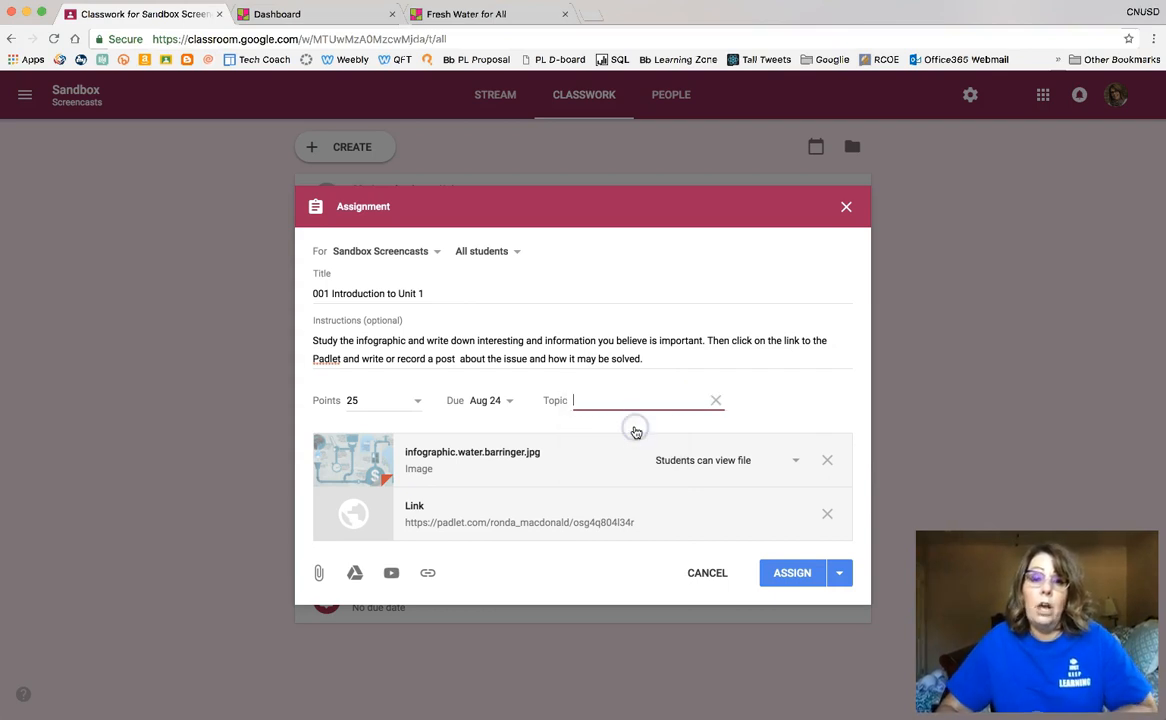
text(Unit)
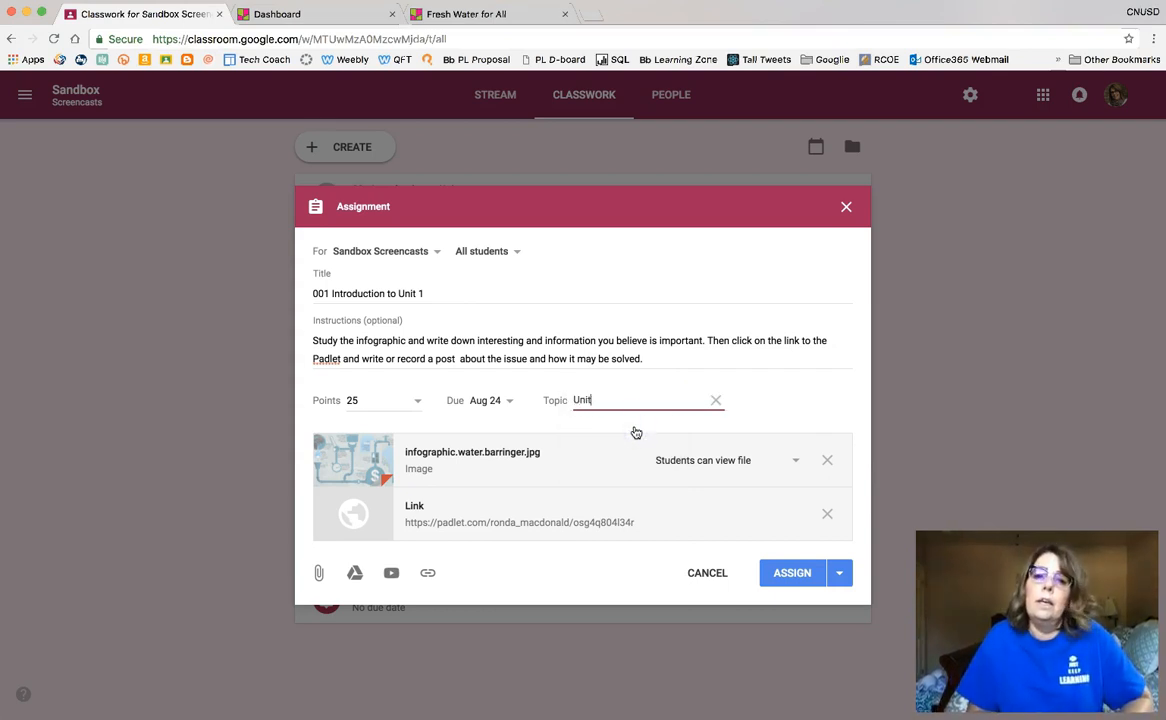
text( 1)
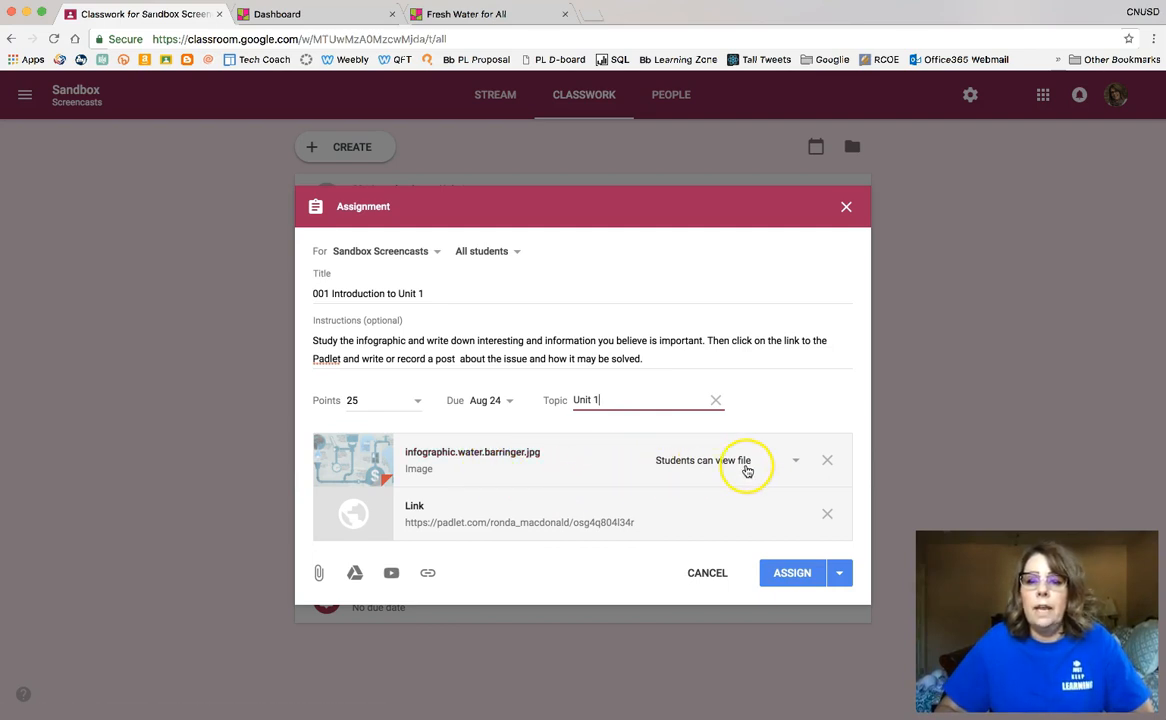
Set the attached infographic to make a copy for each student, and assign the assignment to the class immediately
click(798, 464)
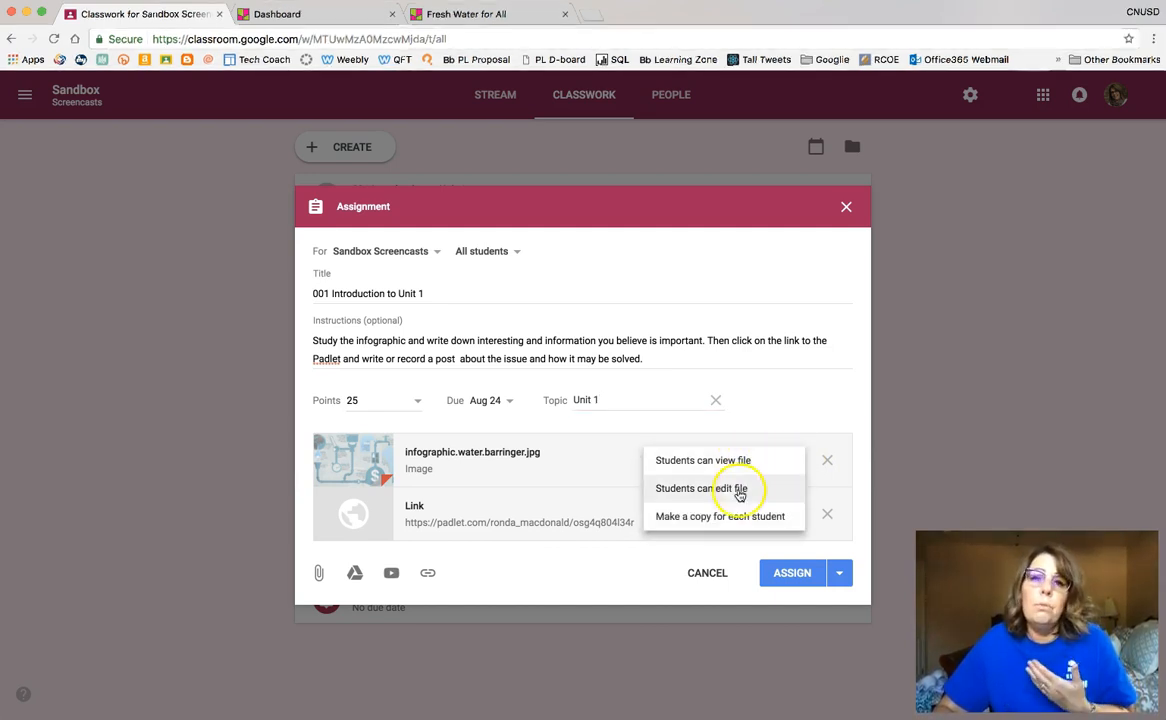
click(731, 518)
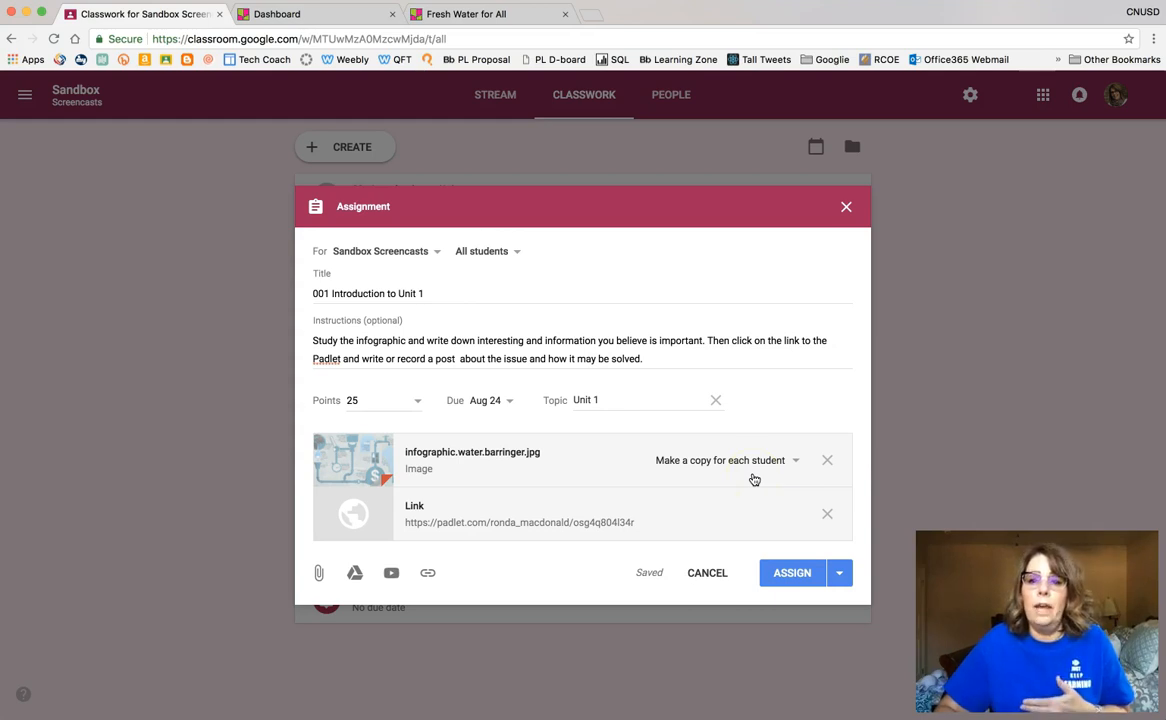
click(837, 576)
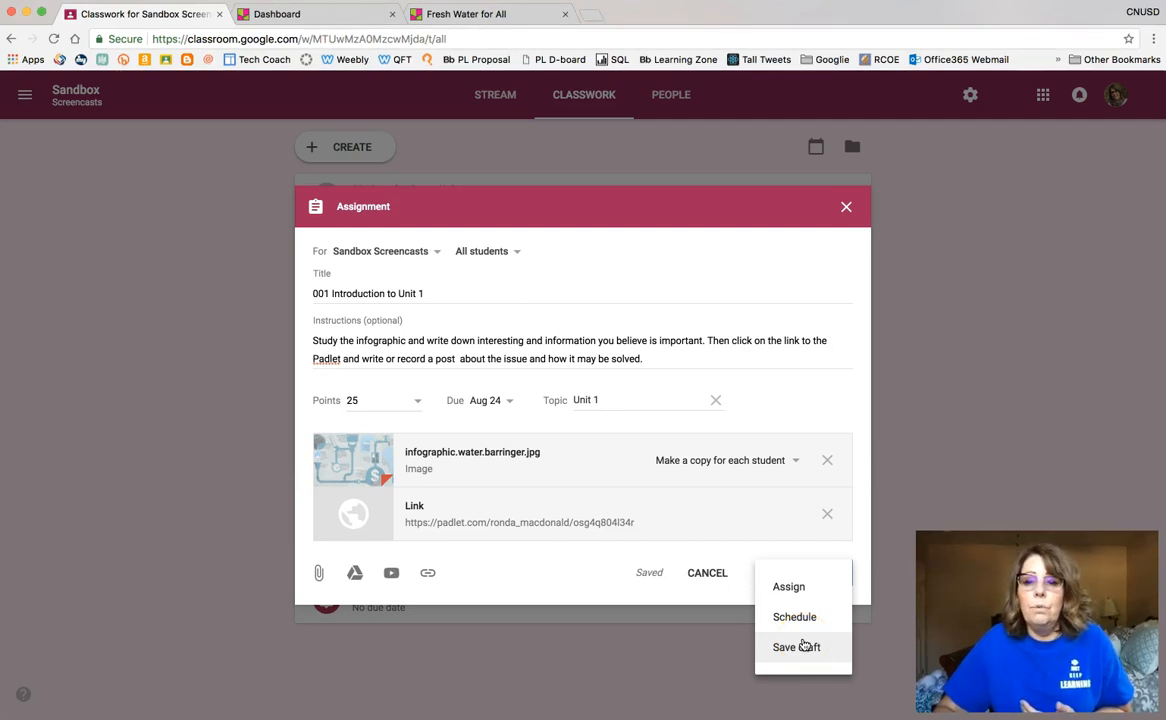
click(789, 587)
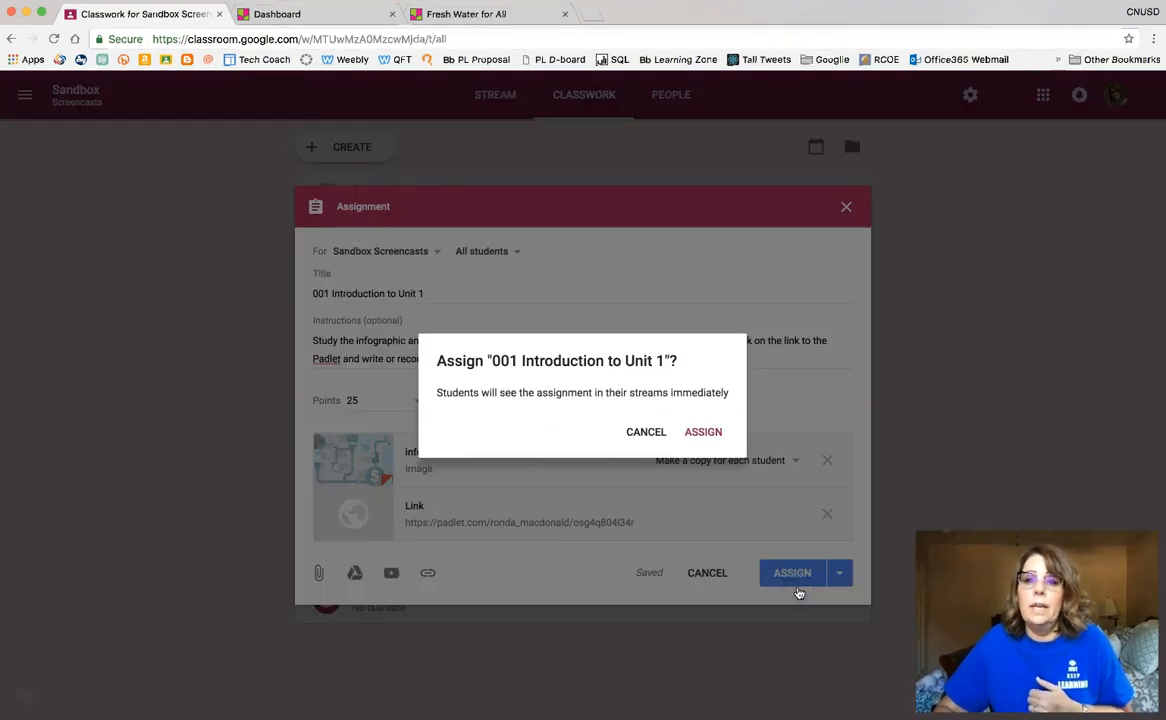
click(703, 428)
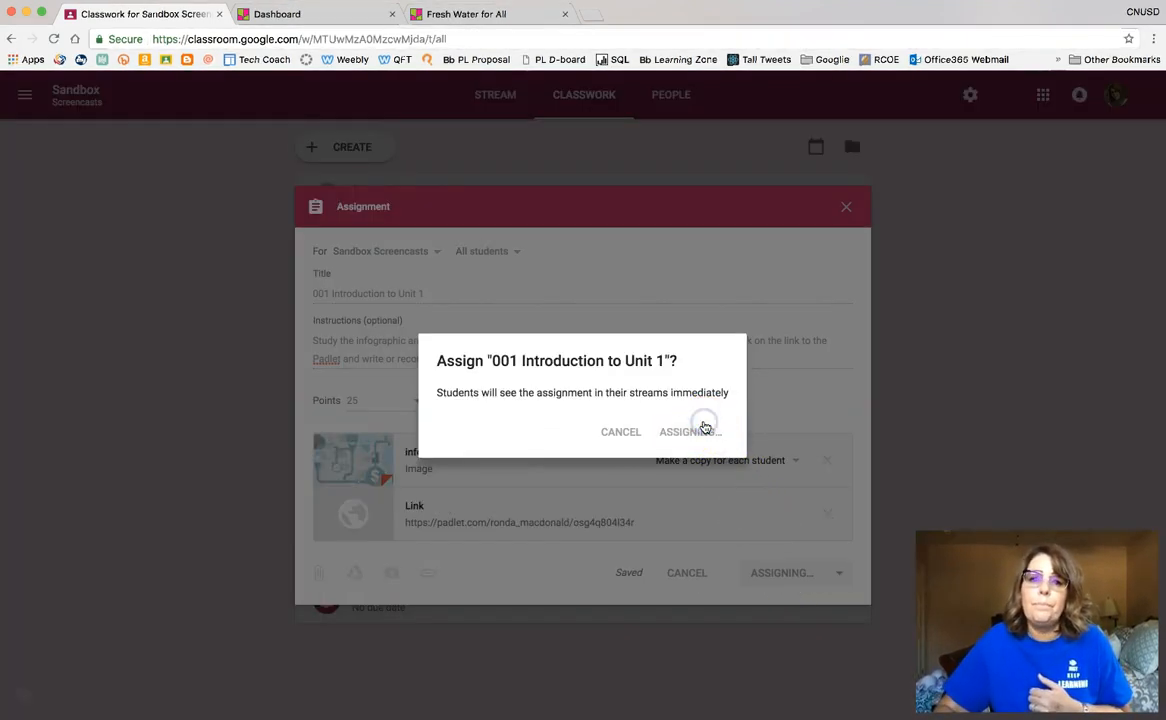